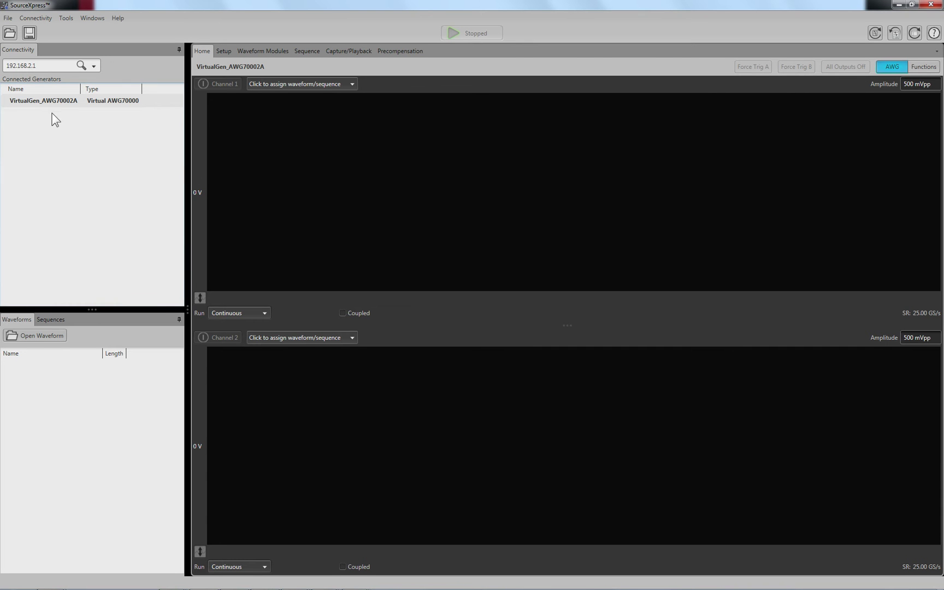
Connect to the generator at 192.168.2.1 and select it among the connected generators
left_click(76, 66)
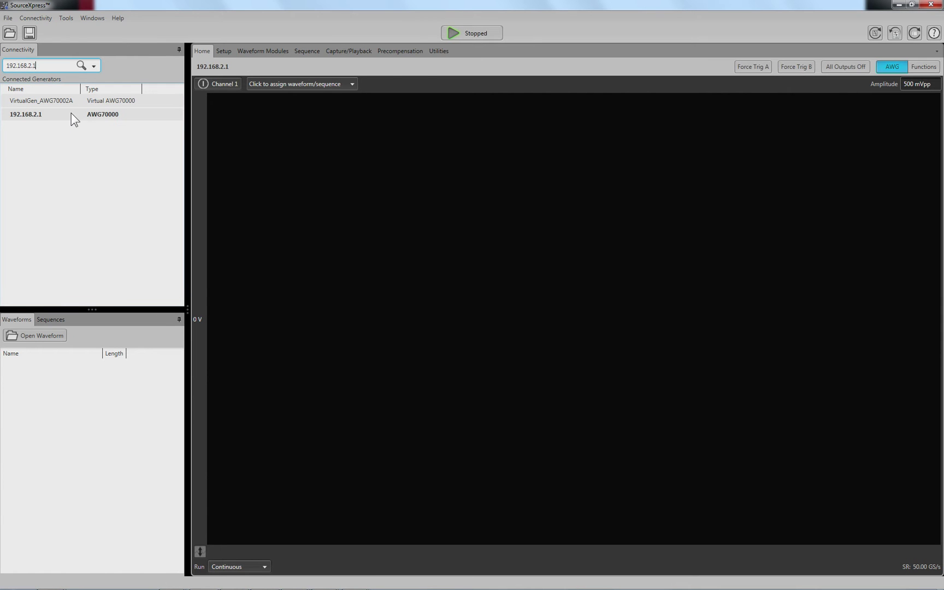
left_click(71, 114)
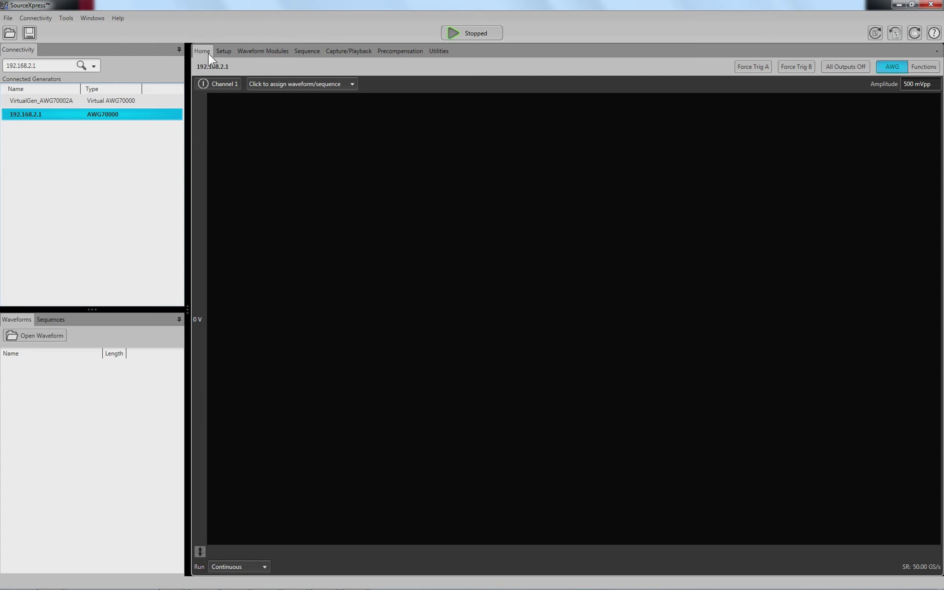
Dock the Home window below the others and Precompensation beside them, and bring Waveform Modules to the front
left_click_drag(205, 51, 565, 333)
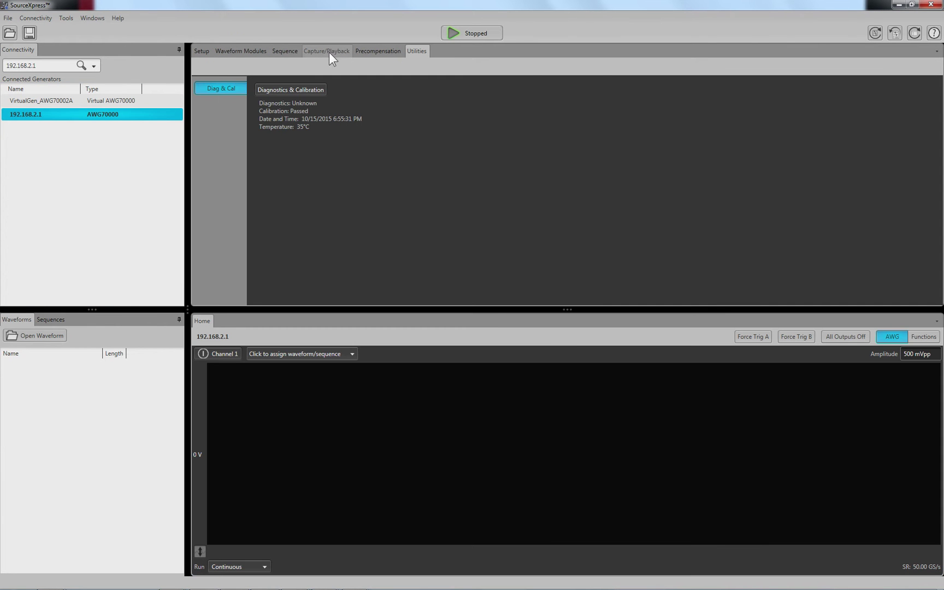
left_click(377, 52)
left_click_drag(376, 51, 594, 176)
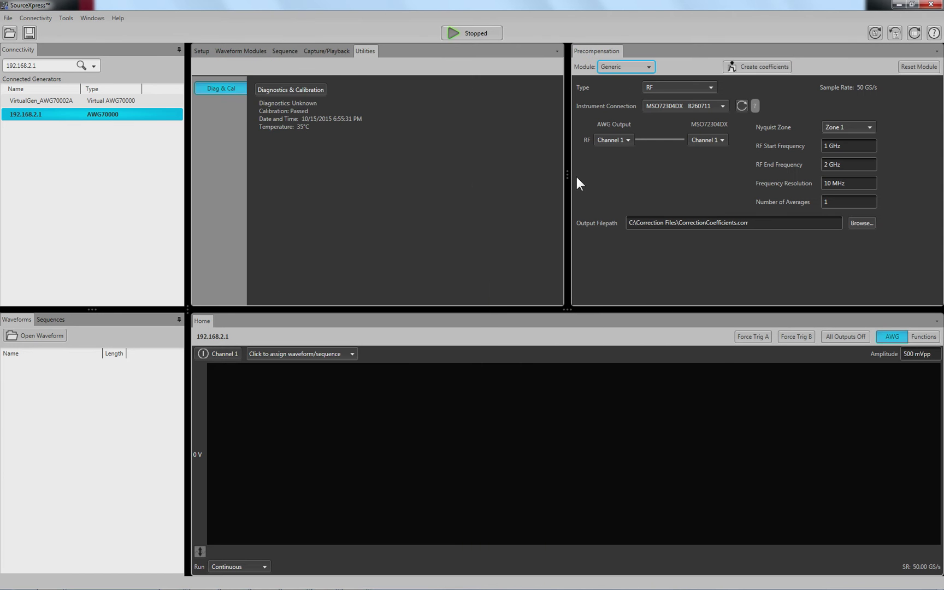
left_click(243, 51)
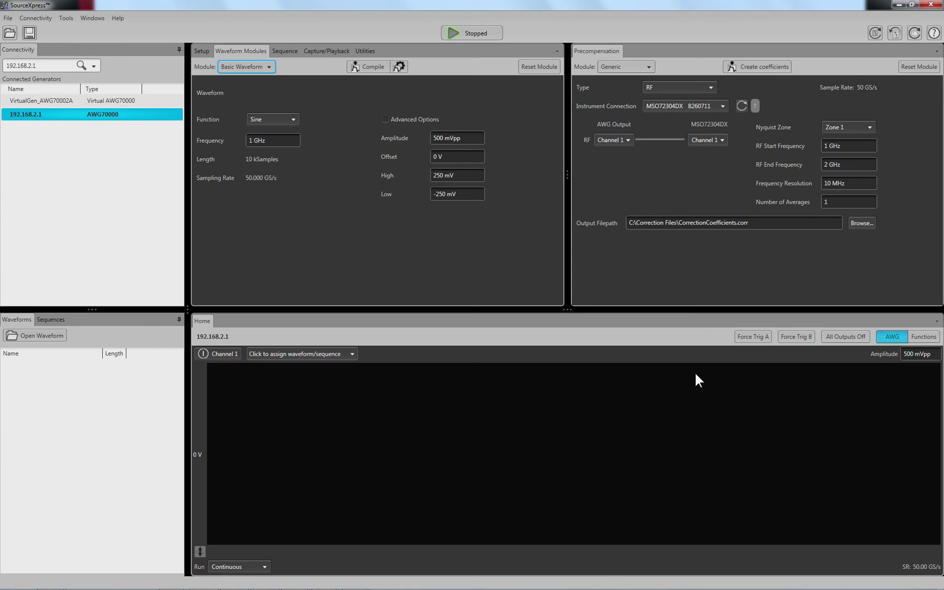
Switch the generator to Functions mode, enable the Channel 1 output and start playing the sine
left_click(904, 341)
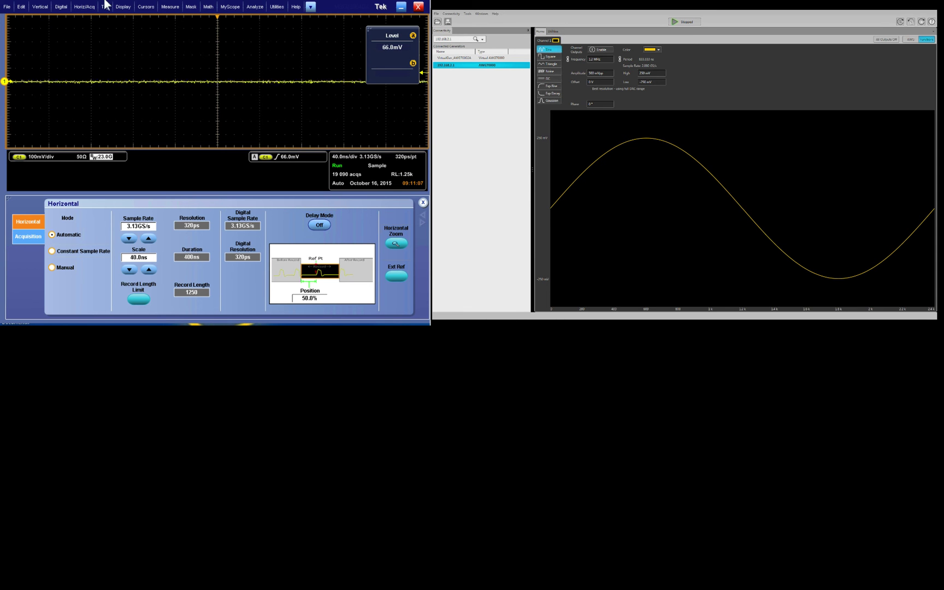
left_click(600, 49)
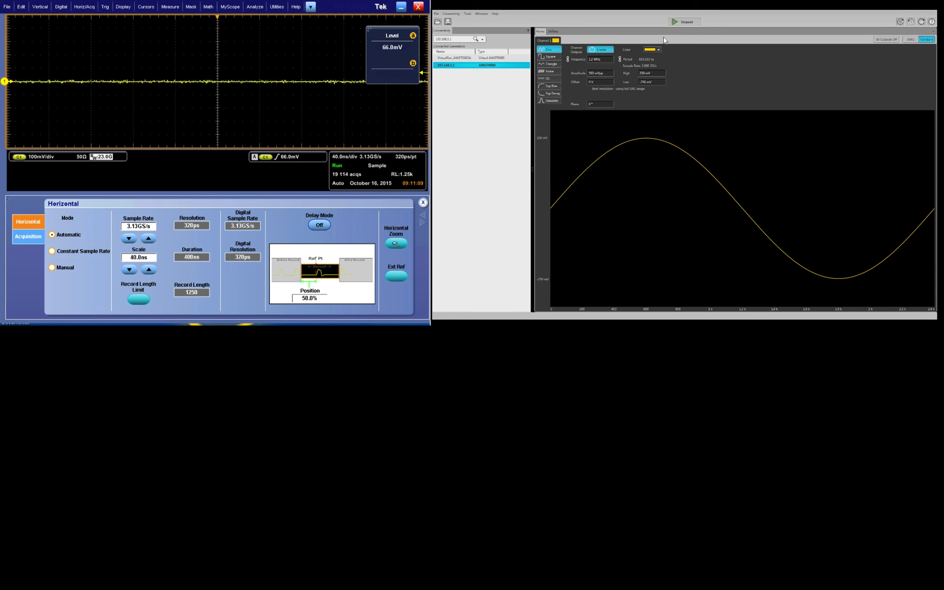
left_click(683, 22)
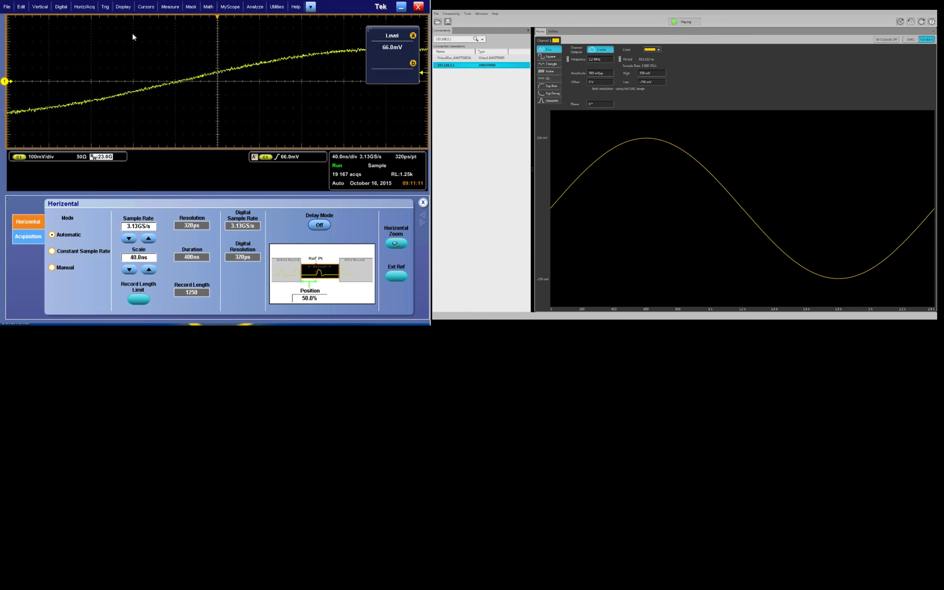
Autoset the oscilloscope on the incoming signal and raise its trigger level to about 132 mV
left_click(84, 7)
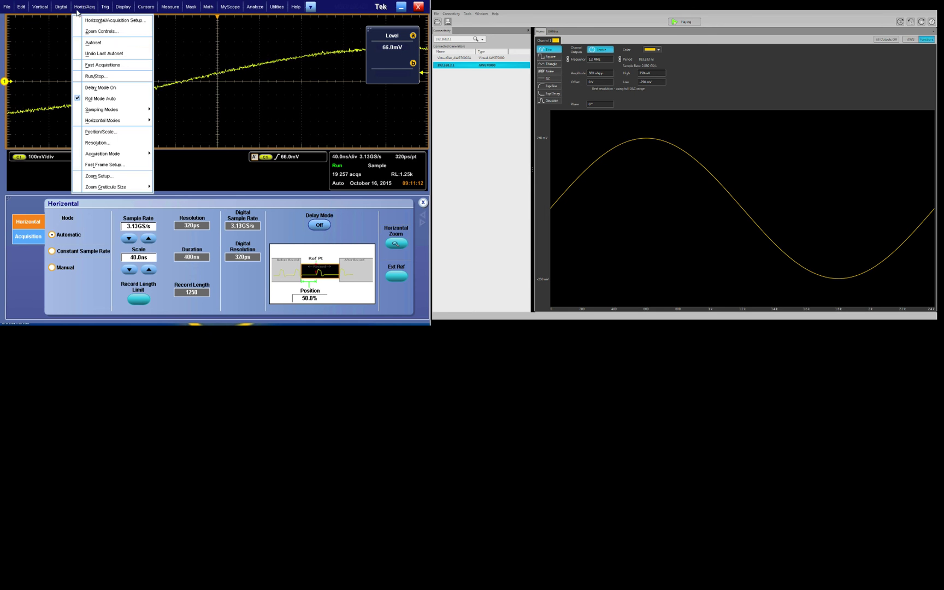
left_click(96, 43)
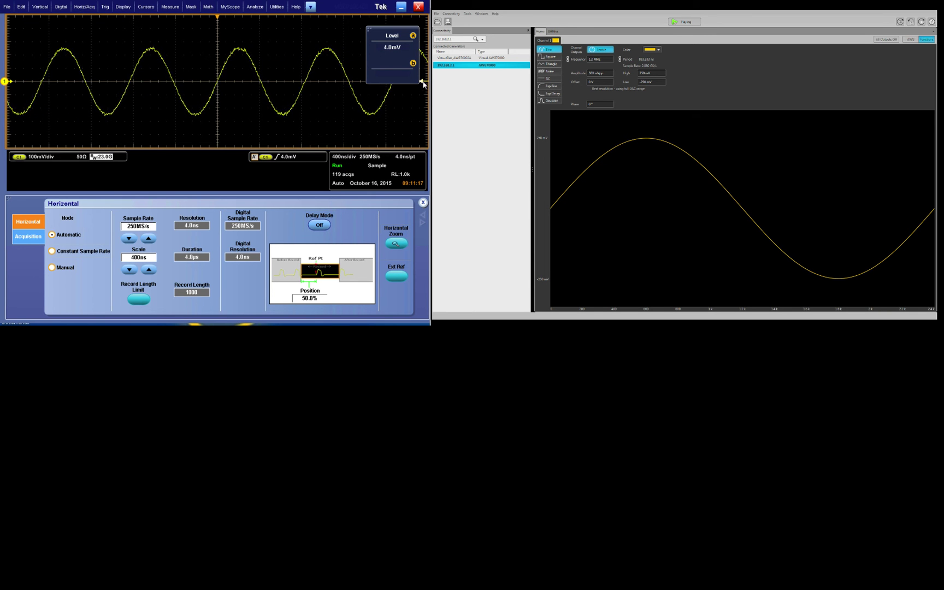
left_click_drag(422, 81, 422, 64)
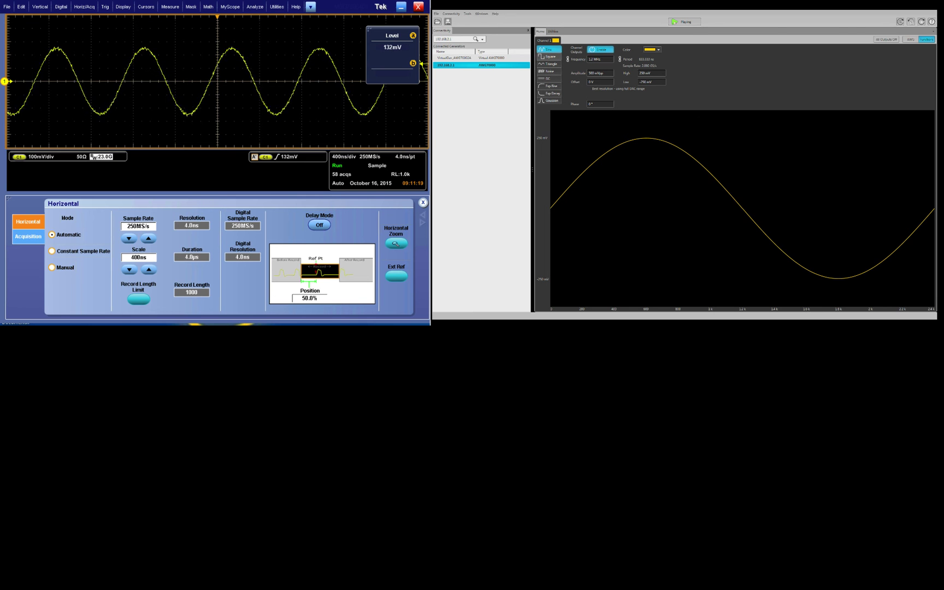
Try the square, triangle and Gaussian functions on Channel 1 in turn, ending back on sine
left_click(549, 56)
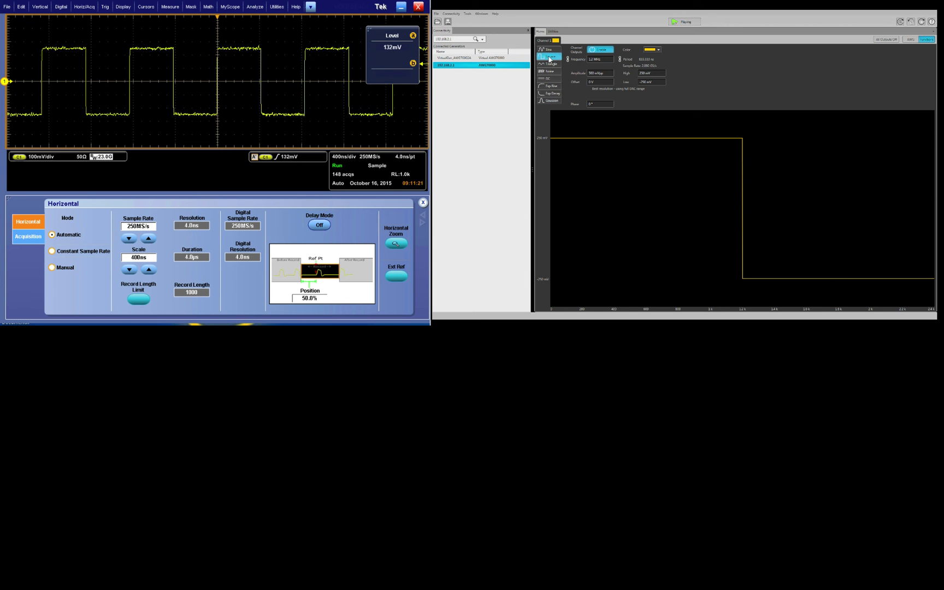
left_click(548, 65)
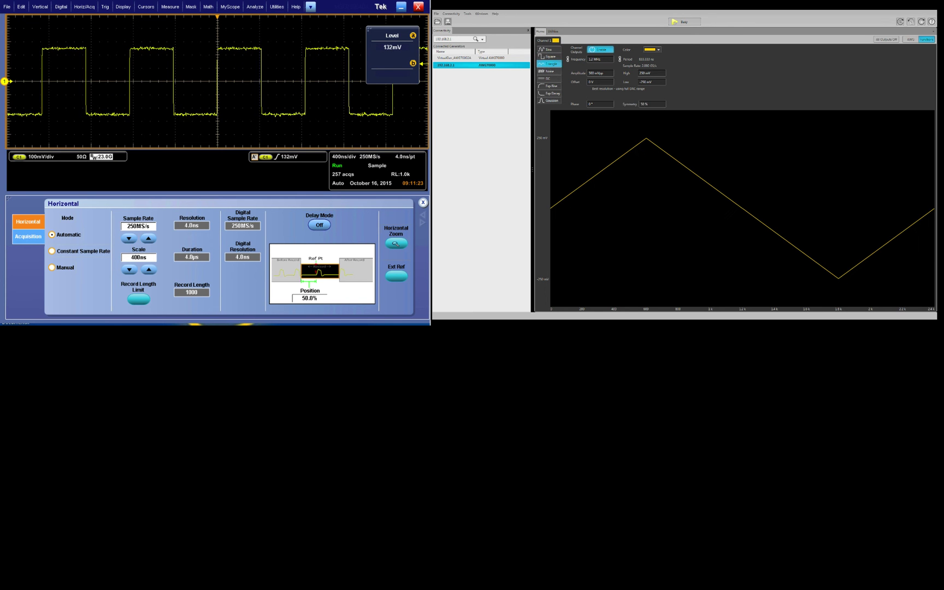
left_click(552, 101)
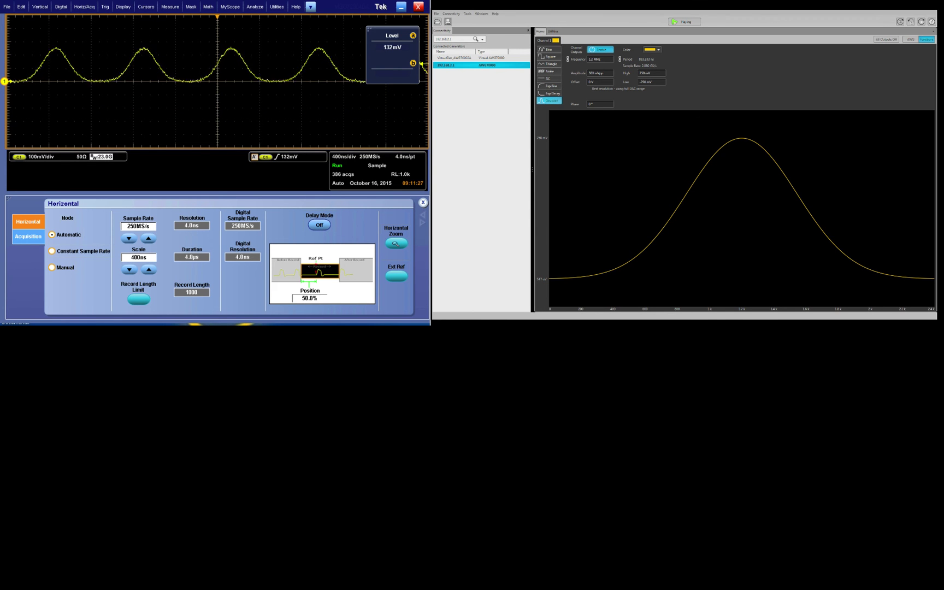
left_click(549, 49)
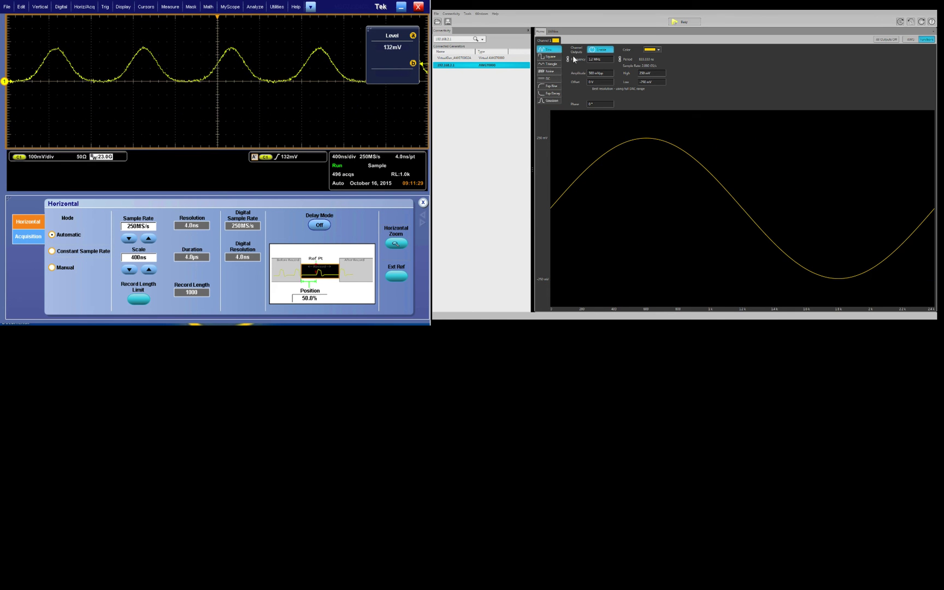
Set the frequency of the sine function to 1 MHz, followed by 10 MHz
left_click(611, 58)
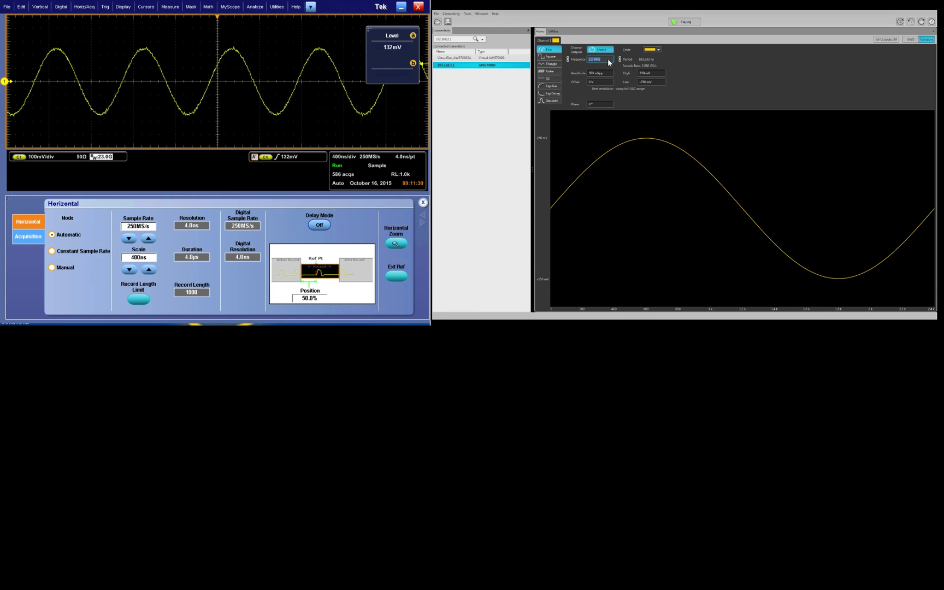
type("1")
key("Return")
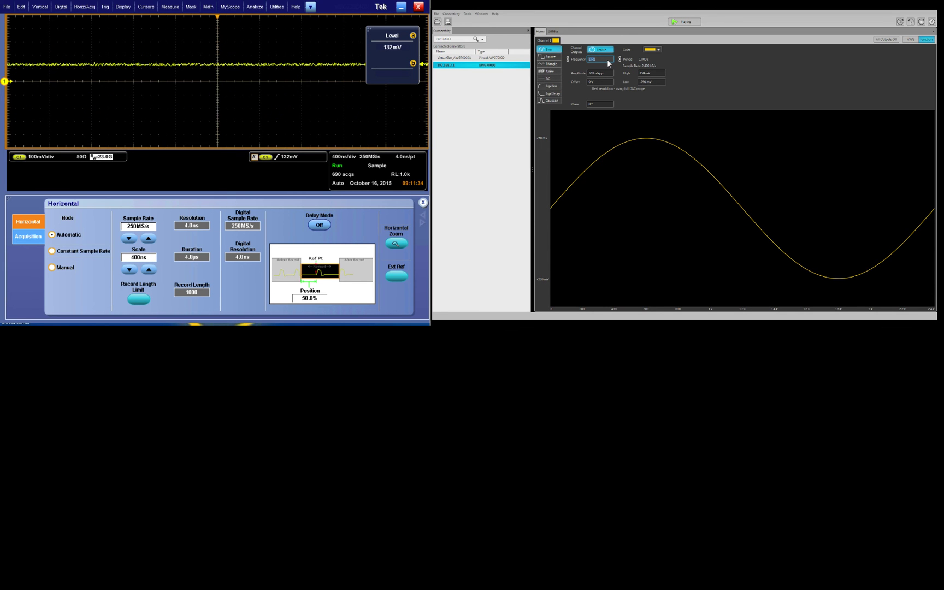
type("1M")
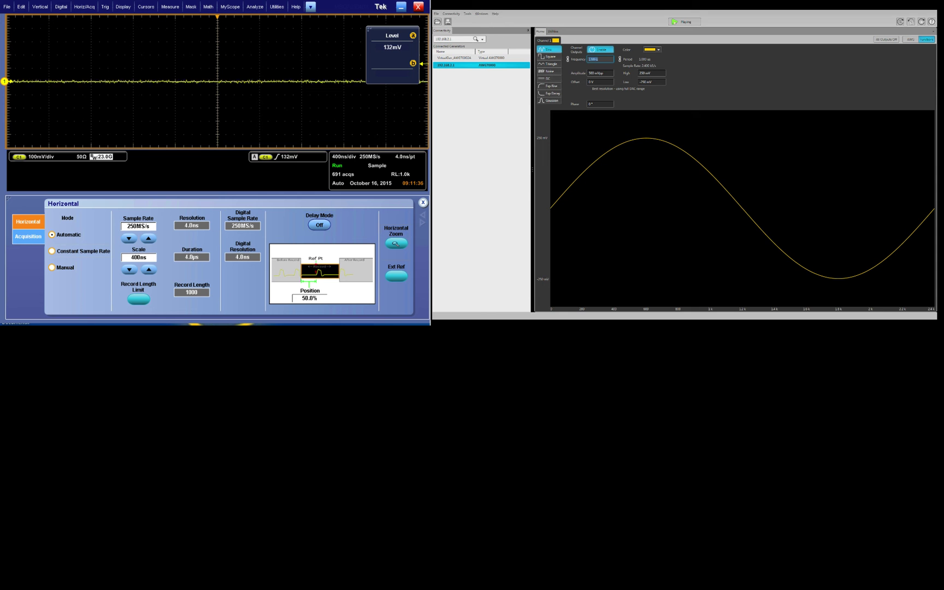
key("Return")
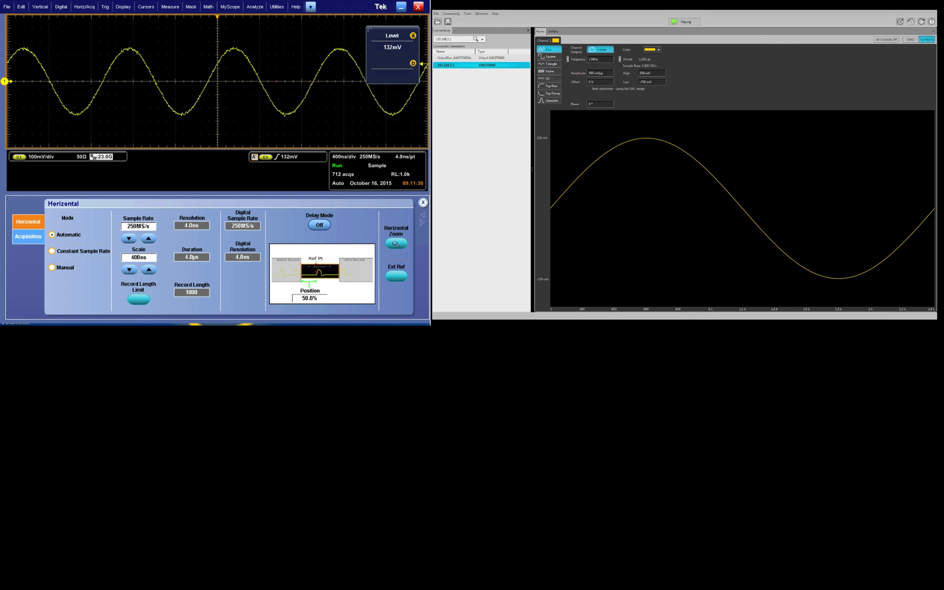
left_click(600, 59)
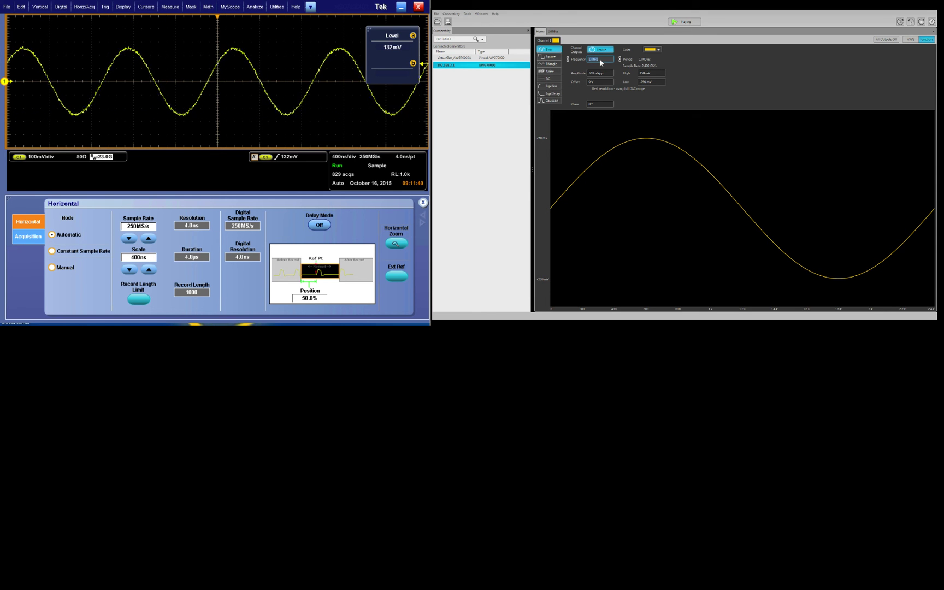
type("10M")
key("Return")
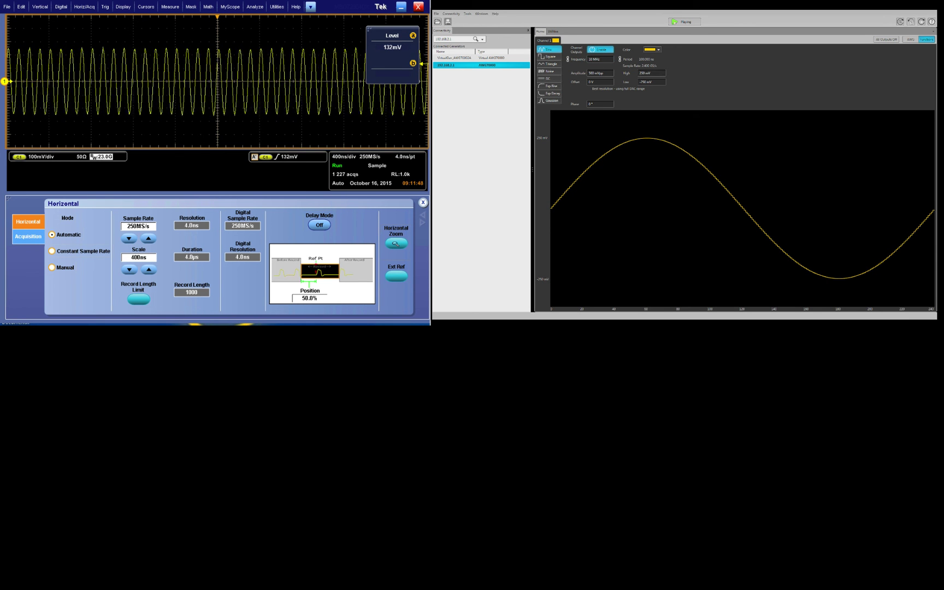
Return the generator to AWG mode and compile a 100 MHz square wave with the Basic Waveform module
left_click(911, 40)
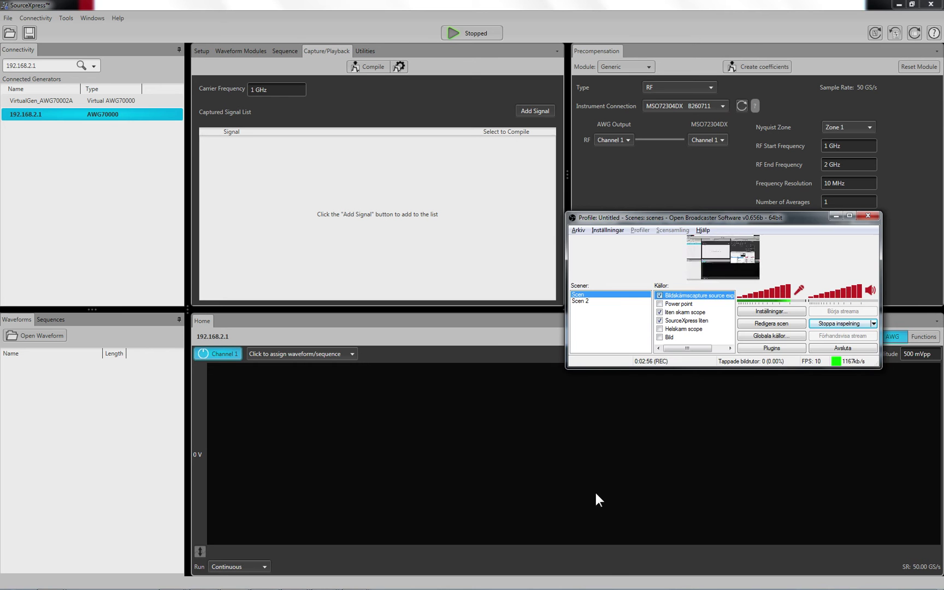
left_click(591, 496)
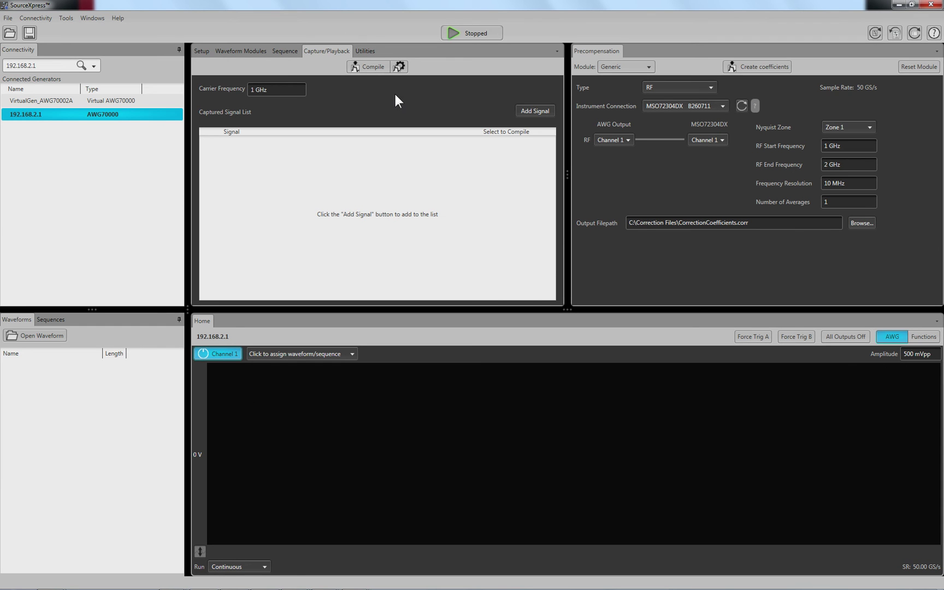
left_click(236, 49)
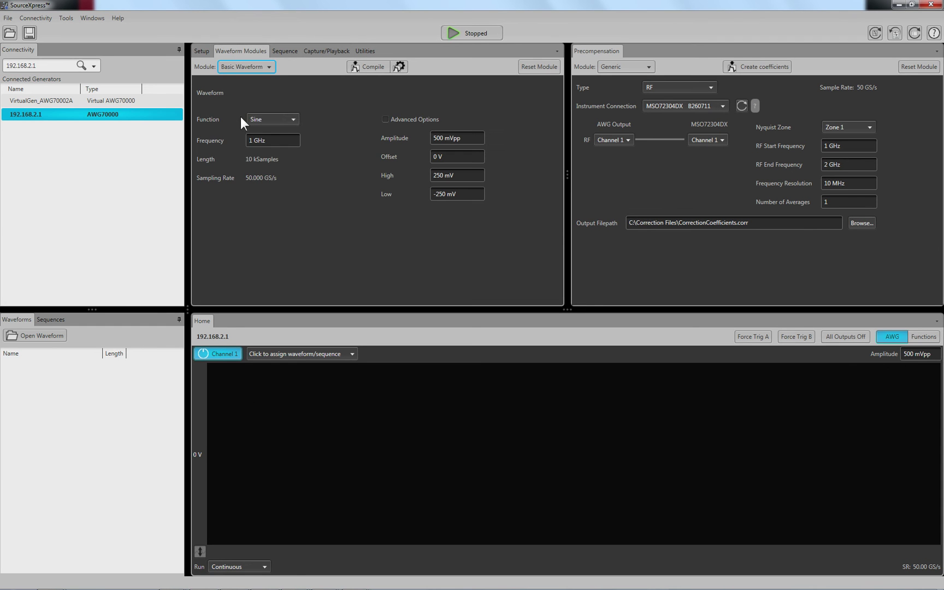
left_click(261, 117)
left_click(269, 149)
type("100M")
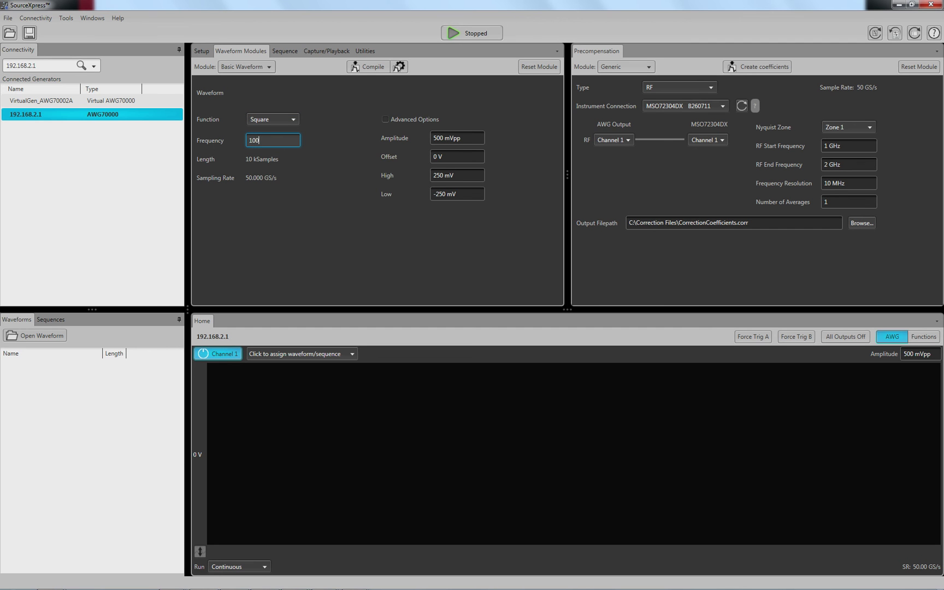
key("Return")
left_click(375, 67)
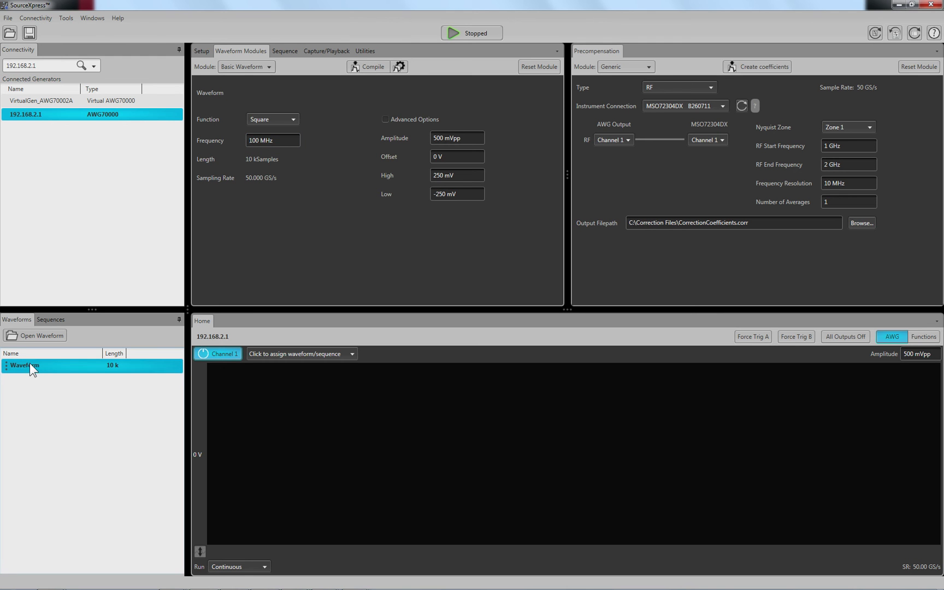
Rename the compiled waveform to "clock" and assign it to Channel 1
right_click(22, 369)
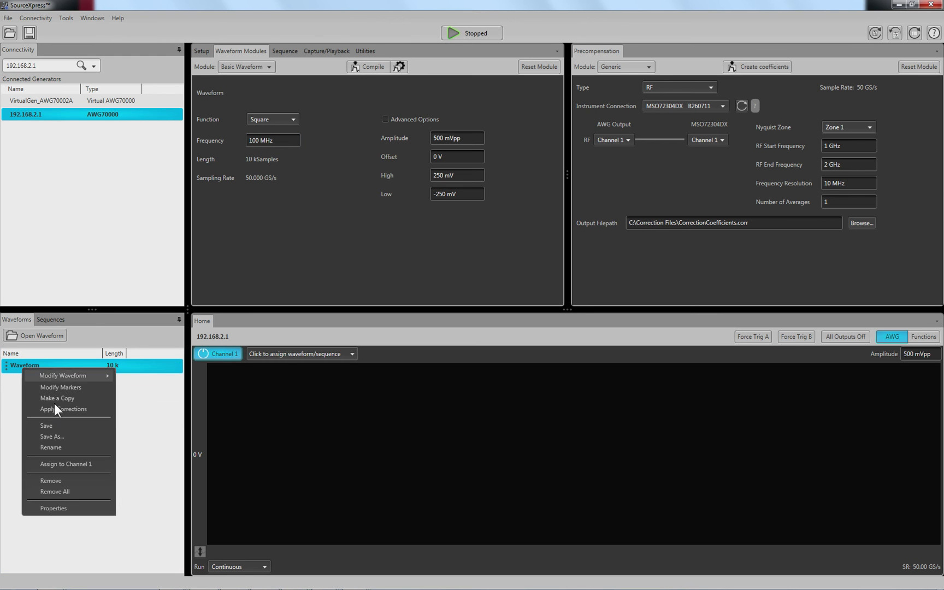
left_click(68, 445)
type("clock")
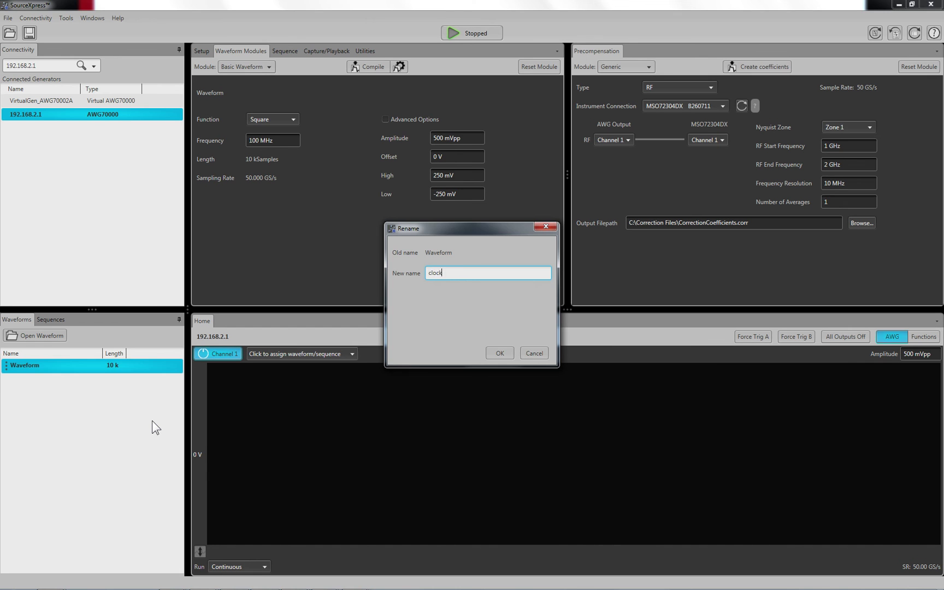
key("Return")
left_click_drag(55, 367, 313, 428)
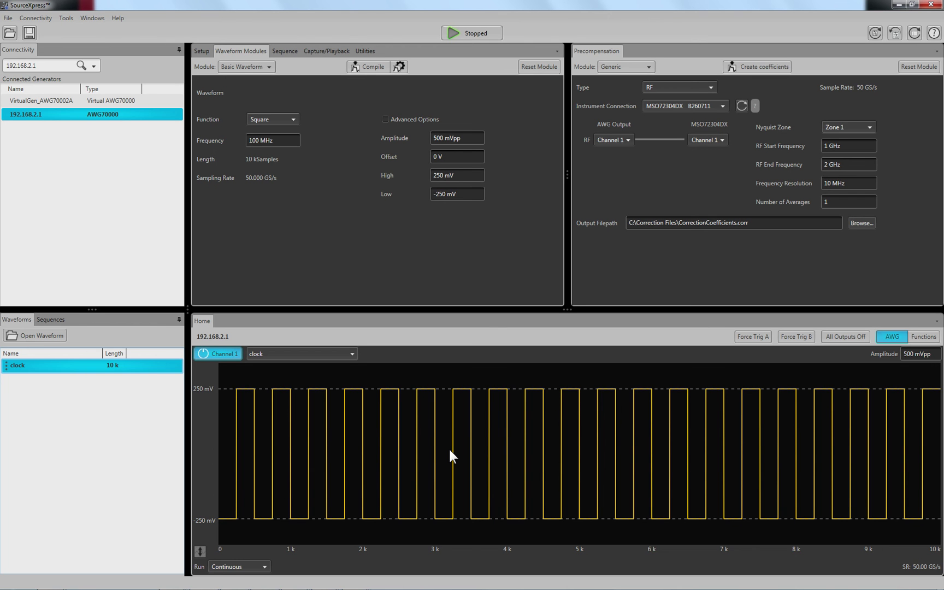
Set the precompensation RF start frequency to 10 MHz, create the correction coefficients and close the frequency response plots
left_click(839, 145)
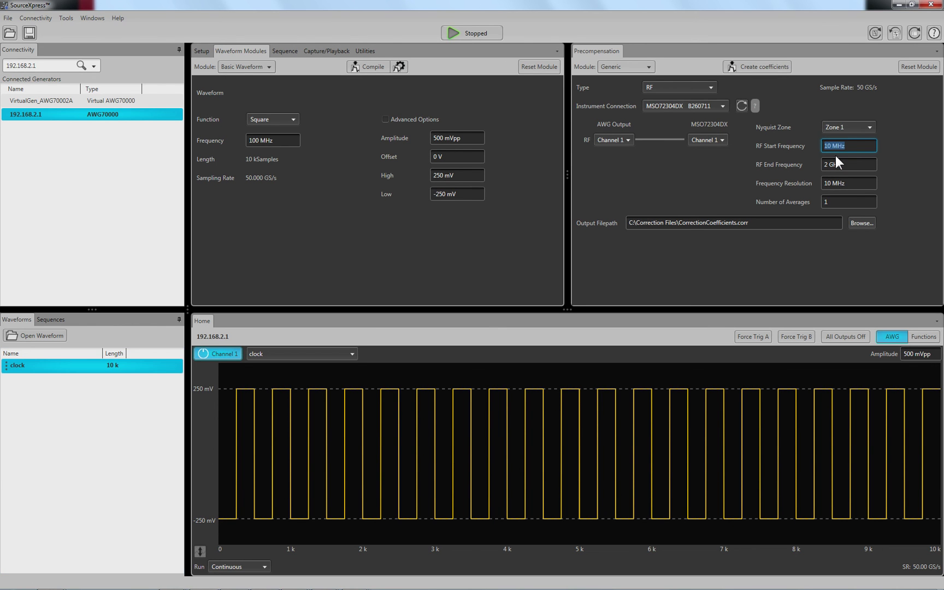
left_click(859, 167)
left_click(765, 67)
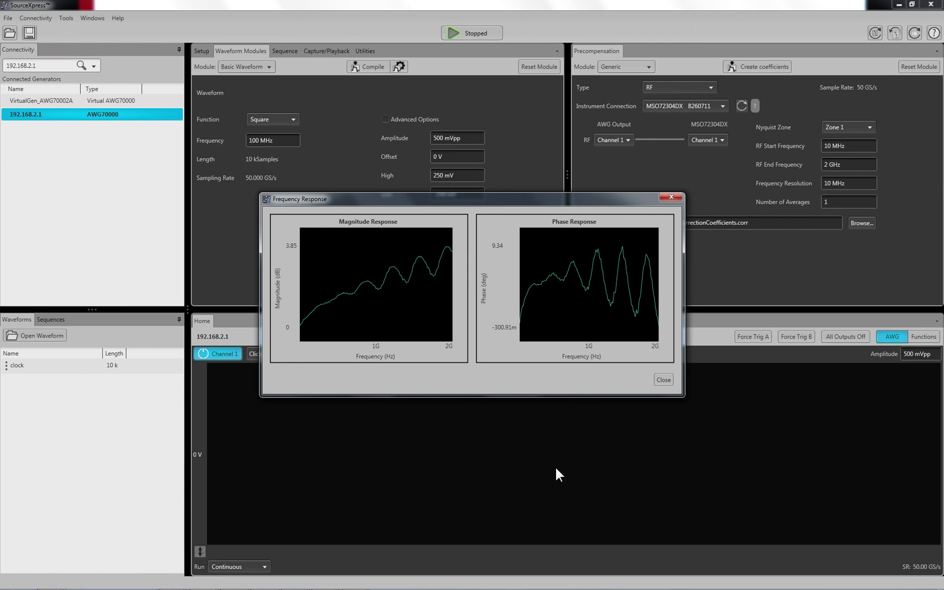
left_click(664, 380)
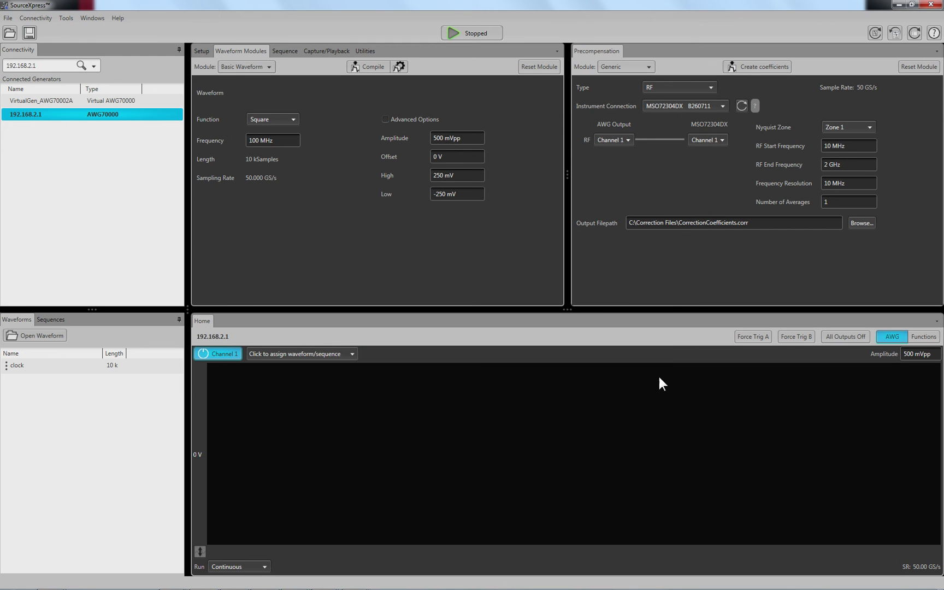
Assign the clock waveform to Channel 1 and apply the corrections from CorrectionCoefficients.corr to it, creating a new waveform
left_click_drag(46, 367, 264, 428)
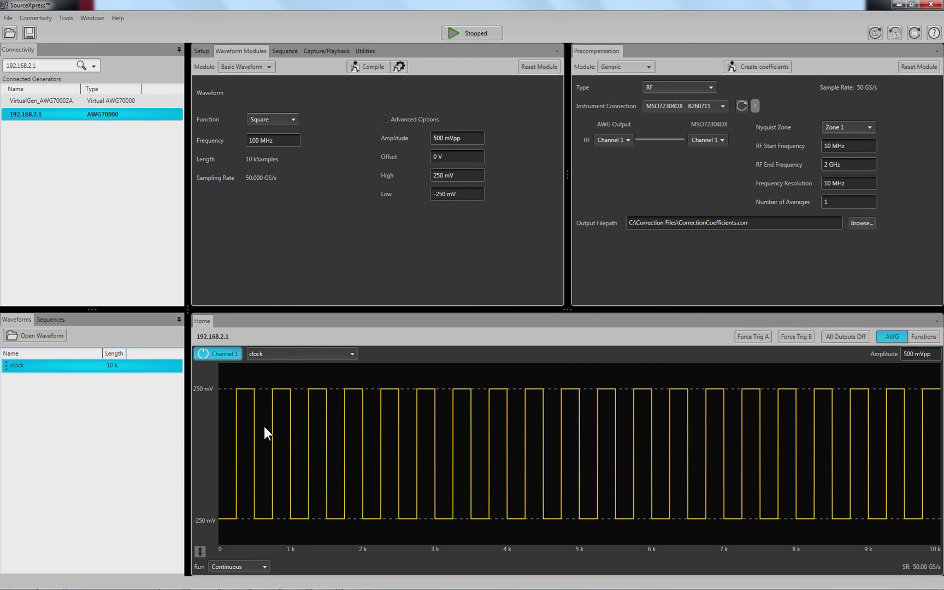
right_click(59, 366)
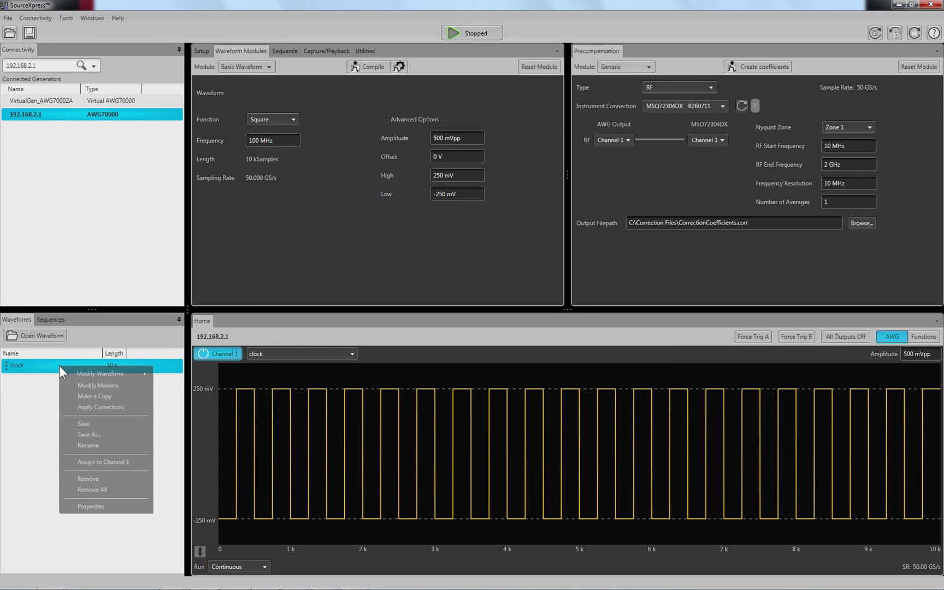
left_click(99, 408)
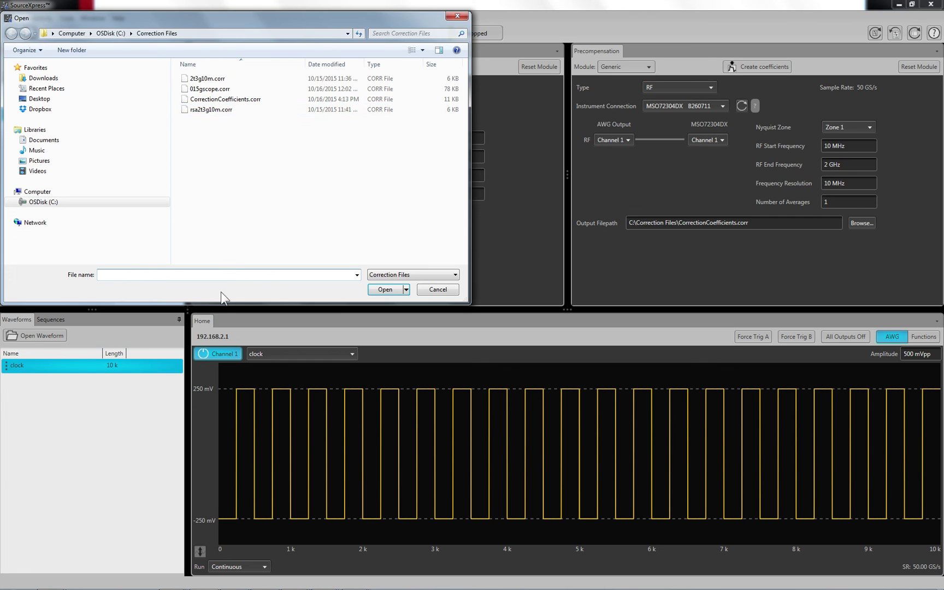
left_click(239, 102)
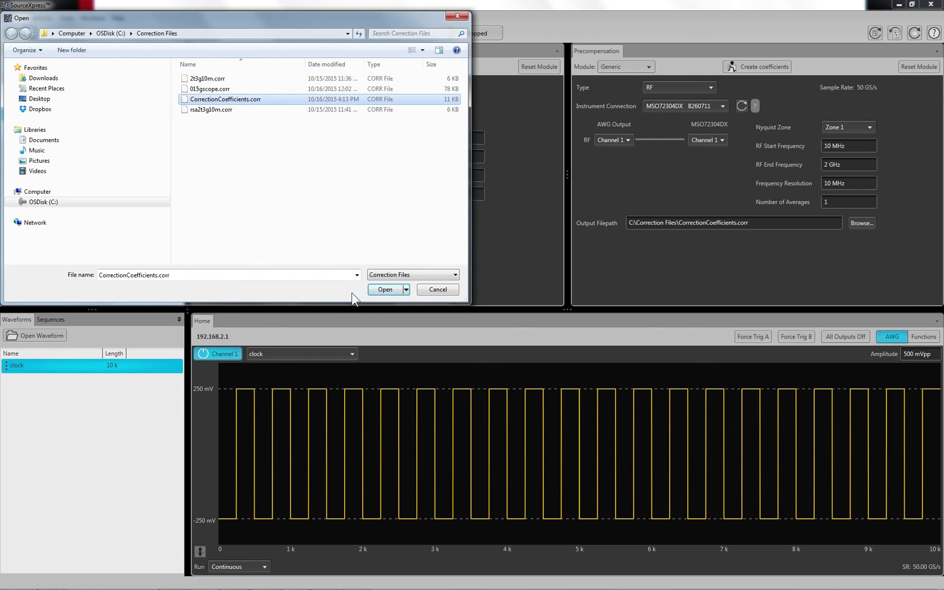
left_click(385, 289)
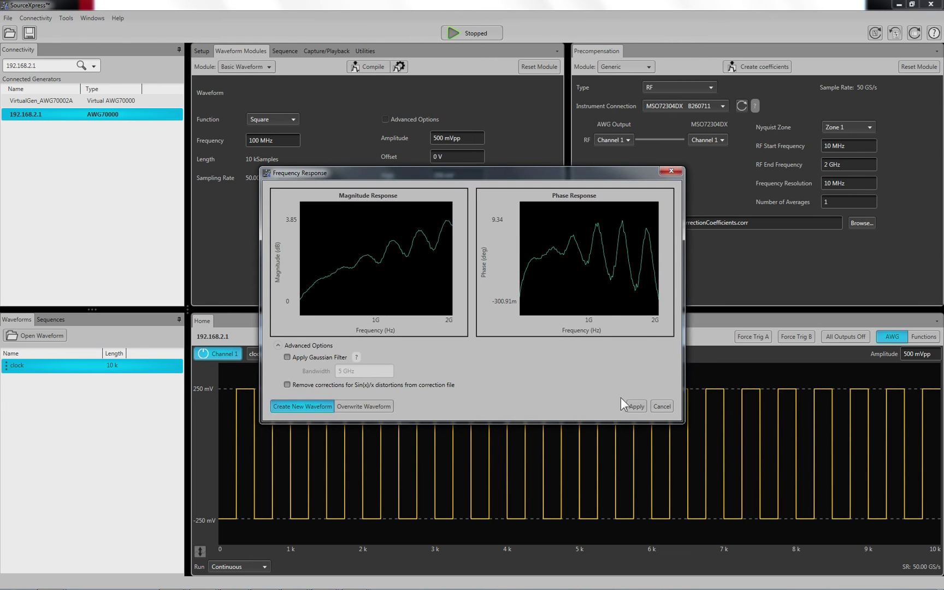
left_click(637, 409)
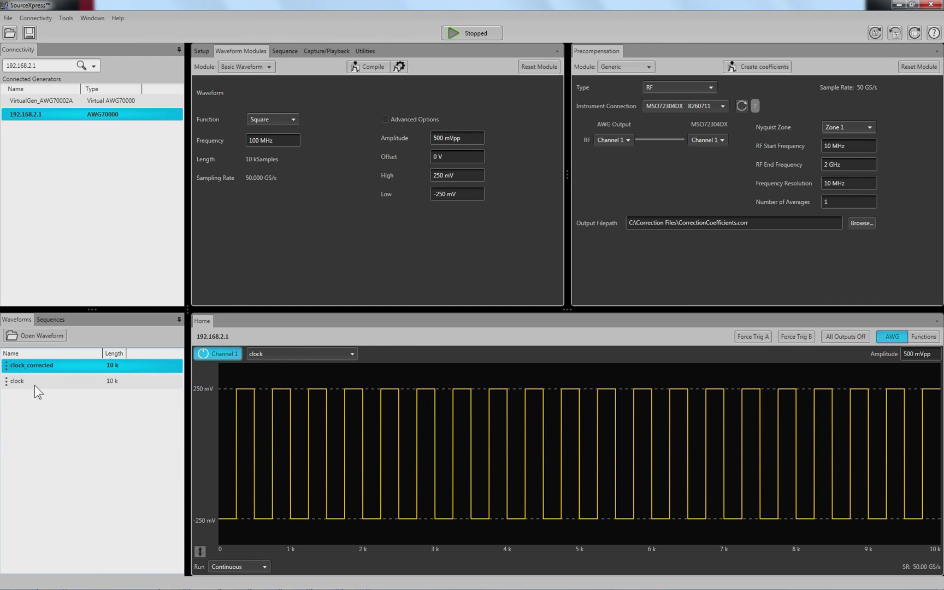
Assign the clock_corrected waveform to Channel 1 and start playing it on the generator
left_click_drag(36, 366, 327, 443)
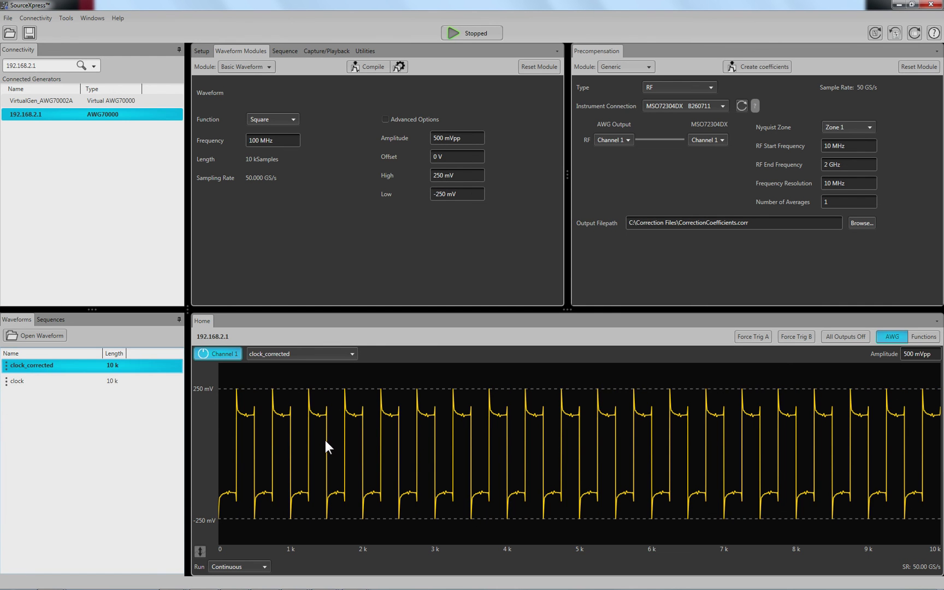
left_click_drag(49, 381, 381, 463)
mouse_move(363, 587)
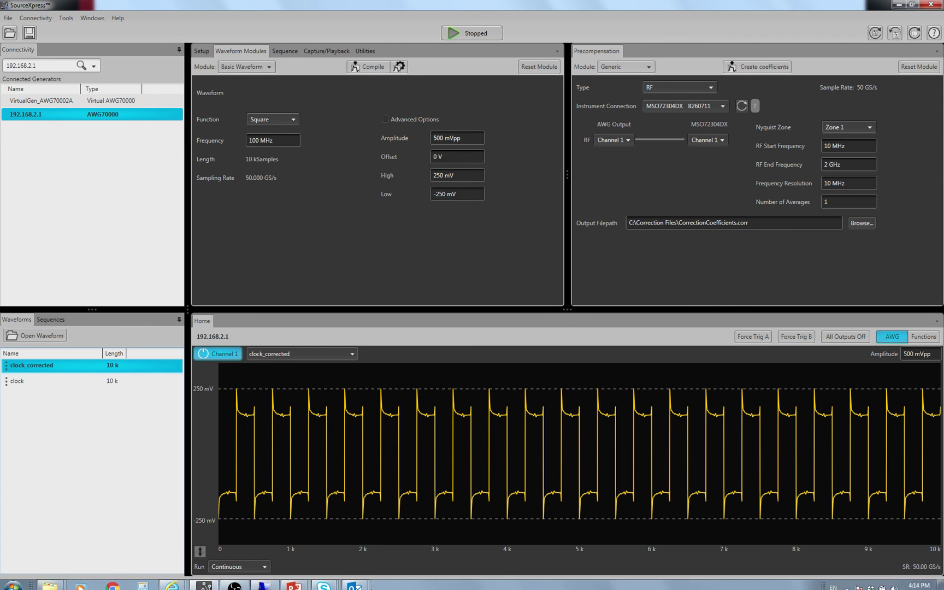
left_click(236, 582)
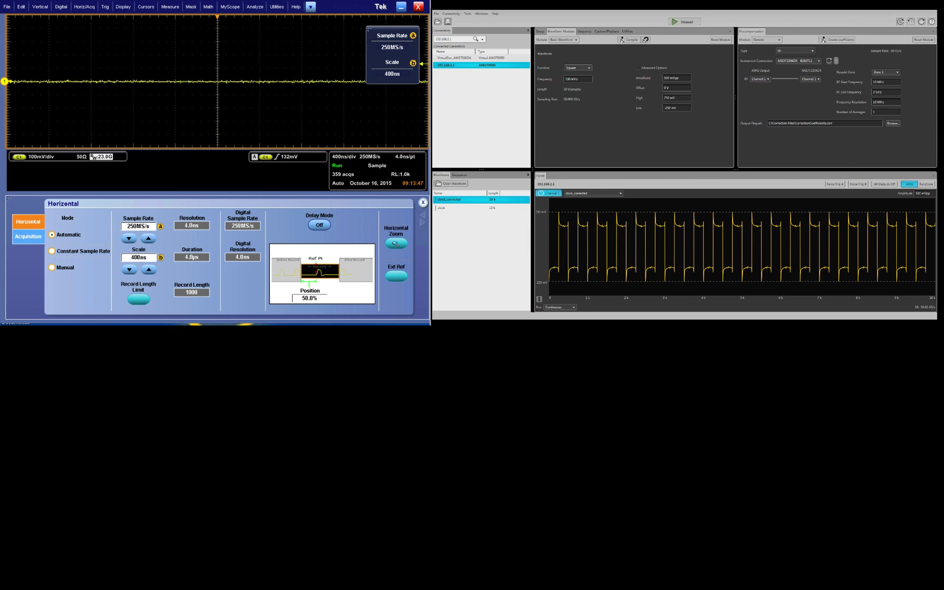
left_click(697, 23)
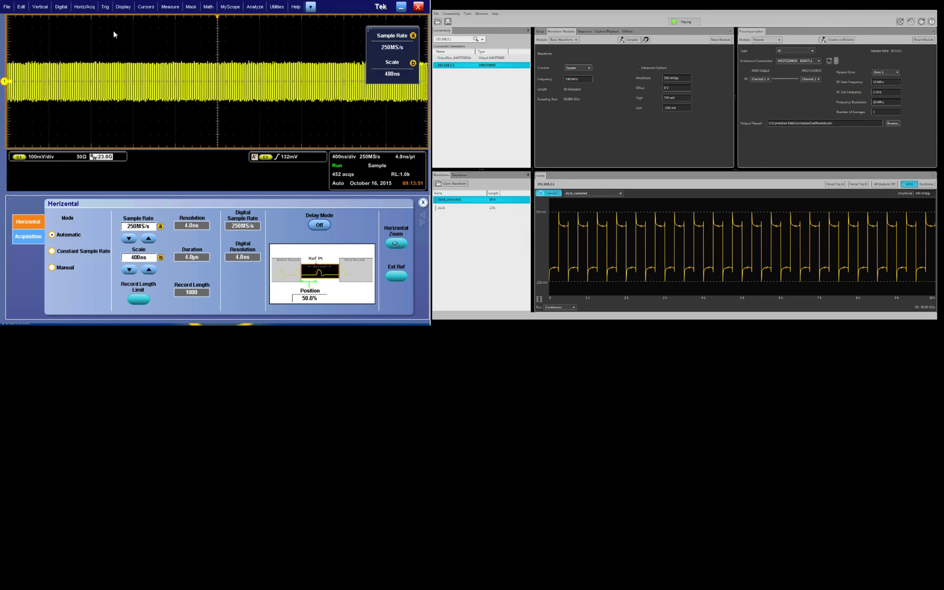
Autoset the oscilloscope on the playing signal and assign the uncorrected clock waveform to Channel 1 for comparison
left_click(76, 4)
left_click(93, 45)
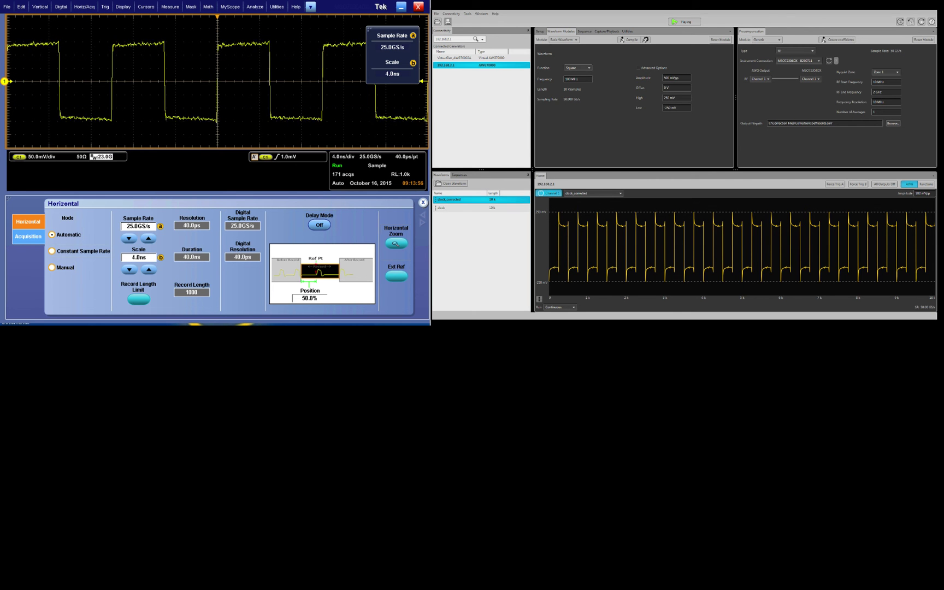
left_click(443, 209)
left_click_drag(445, 214, 567, 231)
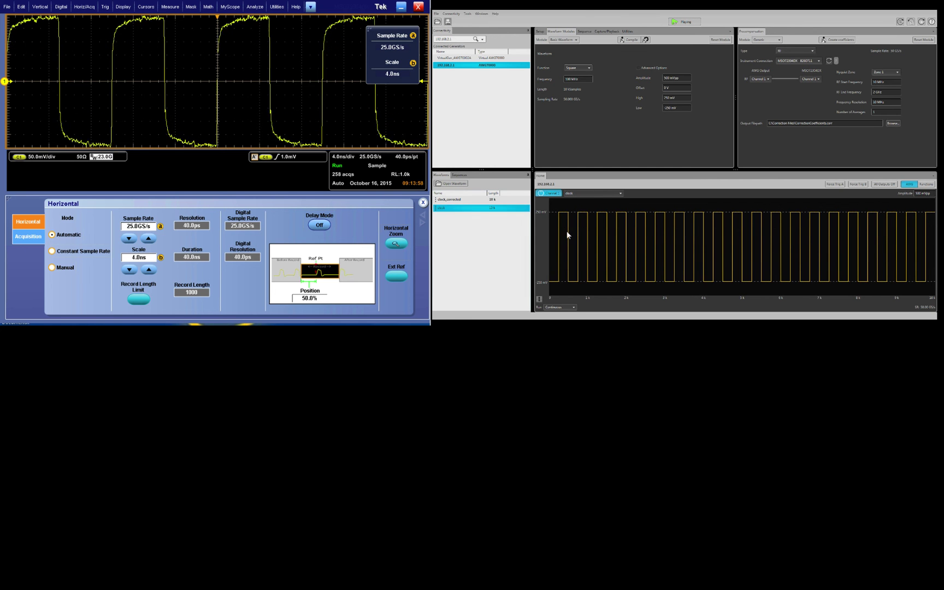